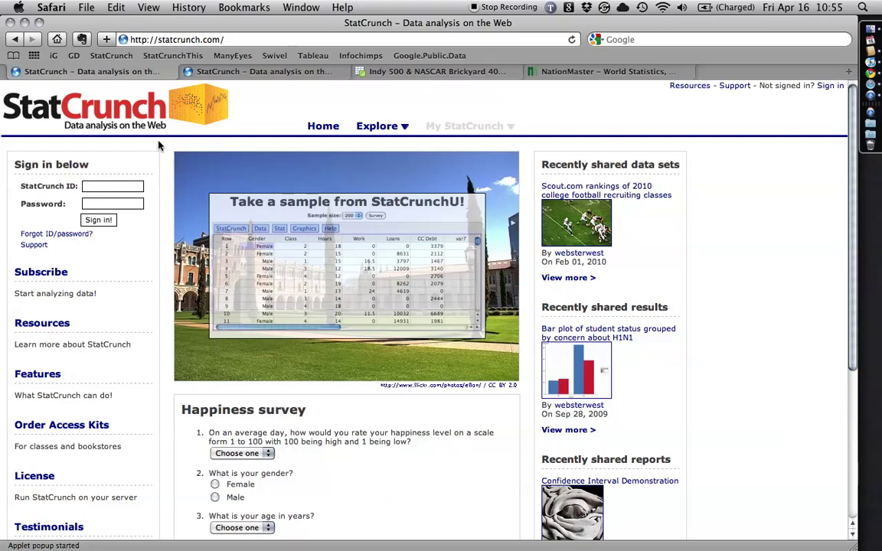
- Show the statcrunch.com/bookmarklet/ page explaining the StatCrunchThis bookmarklet
click(246, 74)
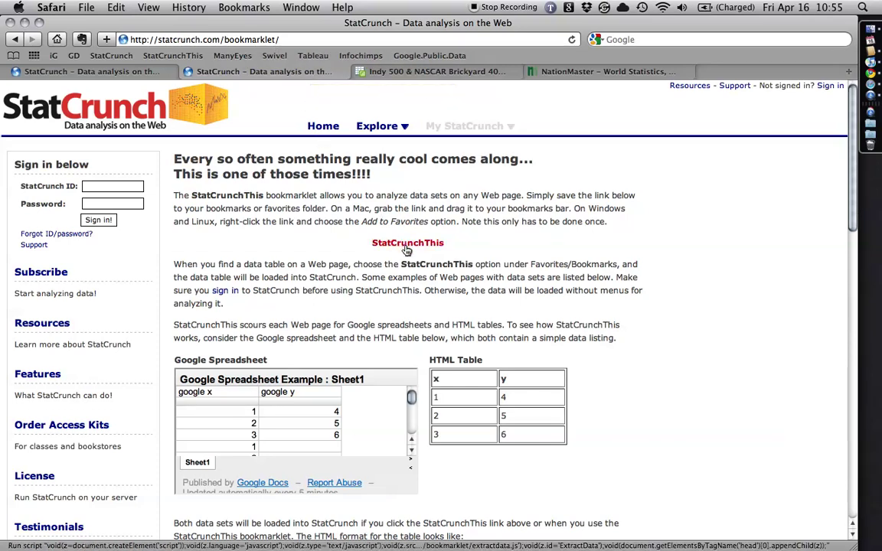
- Bookmark the StatCrunchThis link and switch to the Indy 500 & NASCAR Brickyard 400 Winners spreadsheet
drag(407, 250, 457, 60)
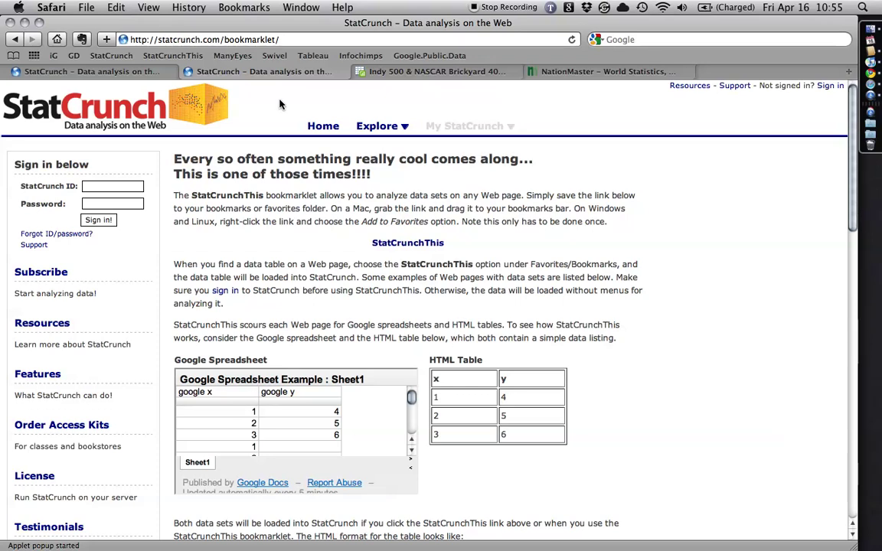
click(436, 72)
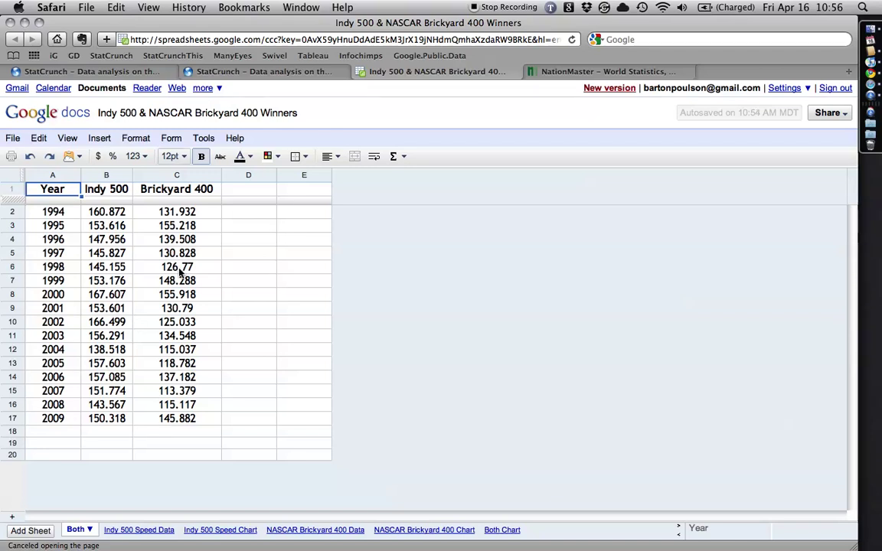
click(190, 58)
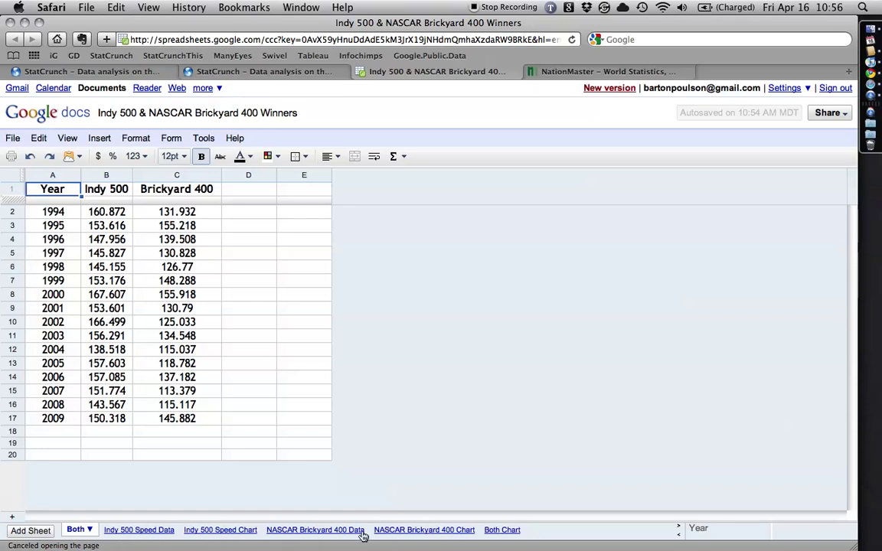
click(138, 530)
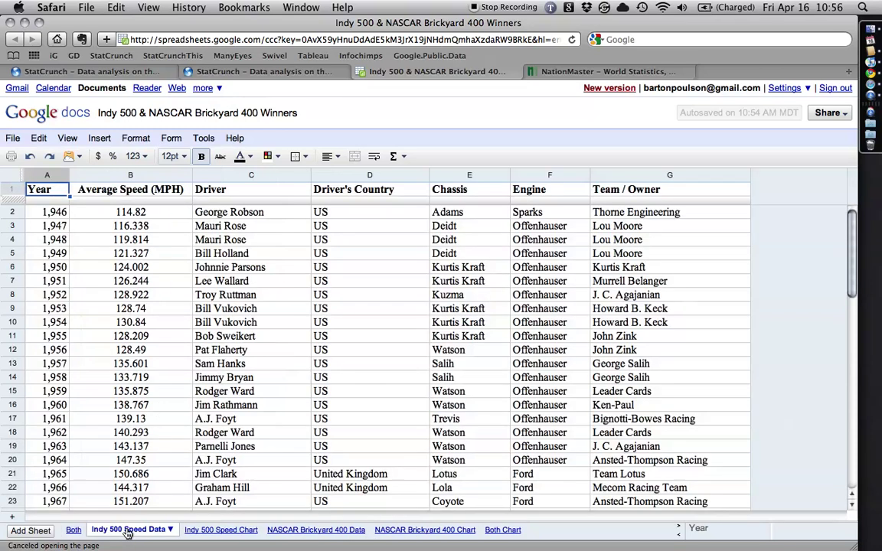
click(280, 532)
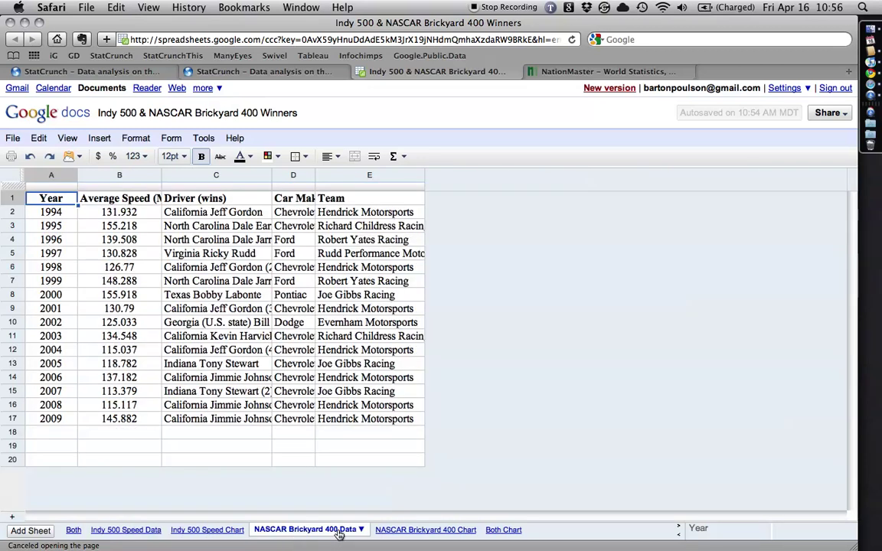
click(74, 529)
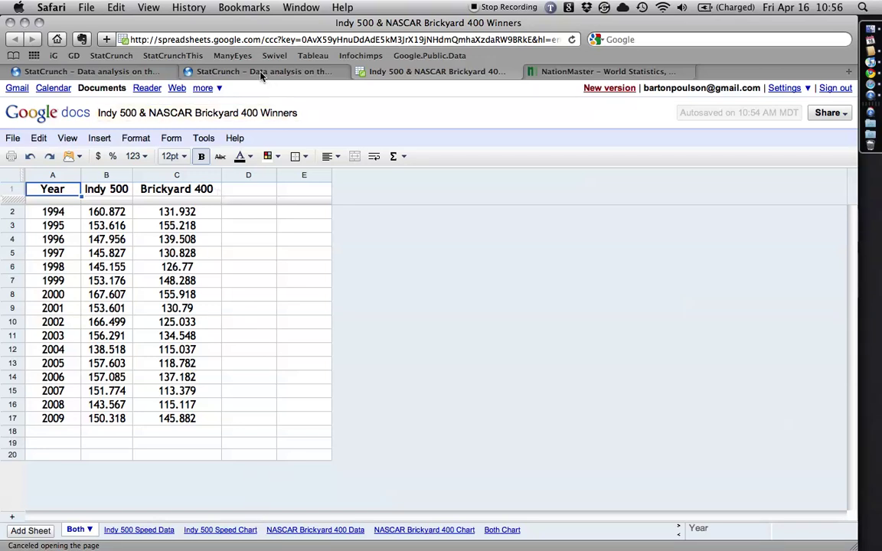
- Import the Year, Indy 500 and Brickyard 400 columns via StatCrunchThis, widening the Brickyard 400 column
click(183, 59)
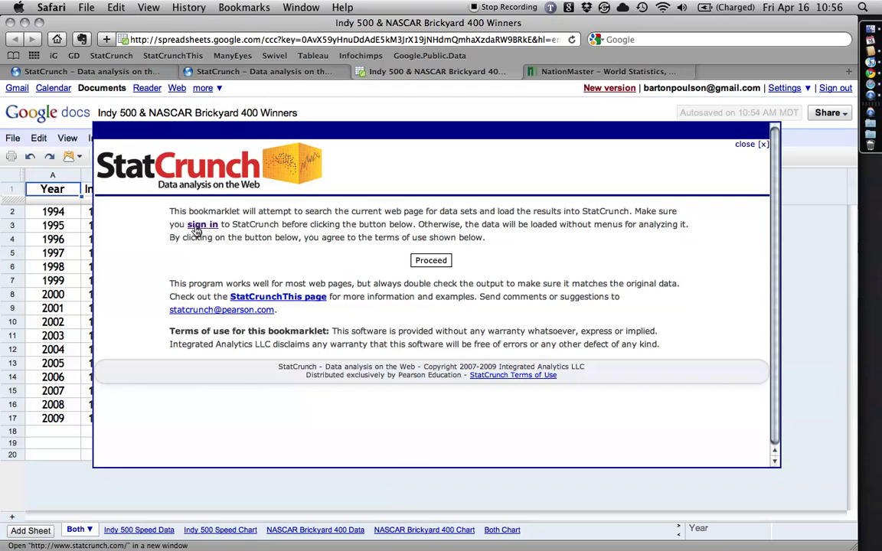
click(431, 261)
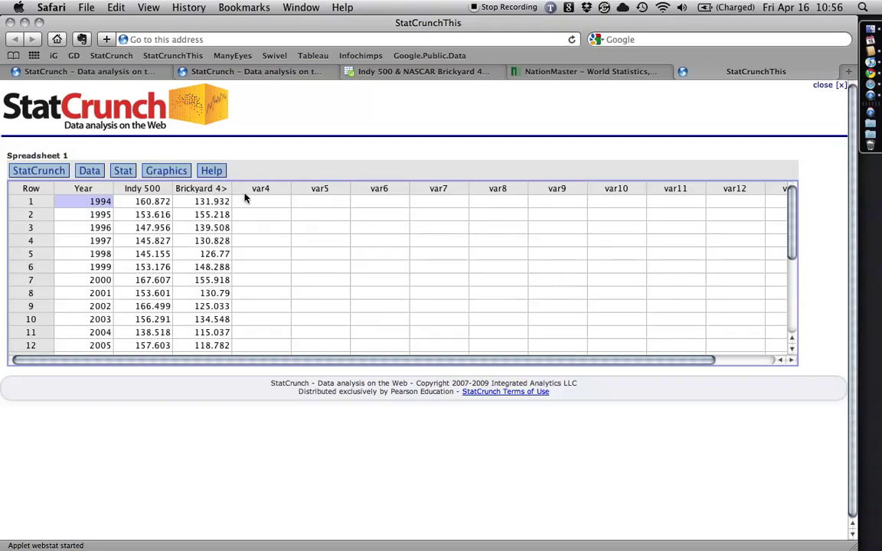
drag(232, 193, 267, 192)
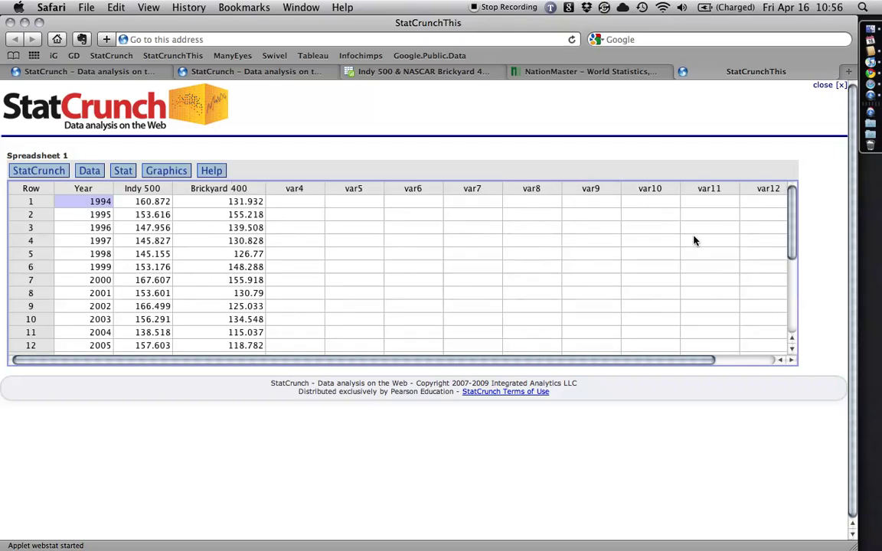
mouse_move(791, 218)
mouse_down()
mouse_move(793, 291)
mouse_move(797, 213)
mouse_up()
- Draw a scatter plot with Brickyard 400 as X and Indy 500 as Y, then close it
click(173, 174)
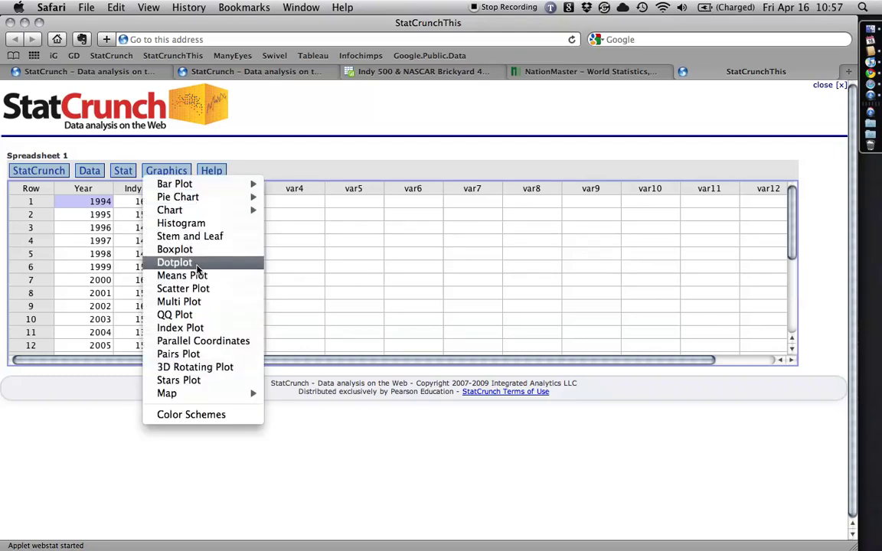
click(205, 292)
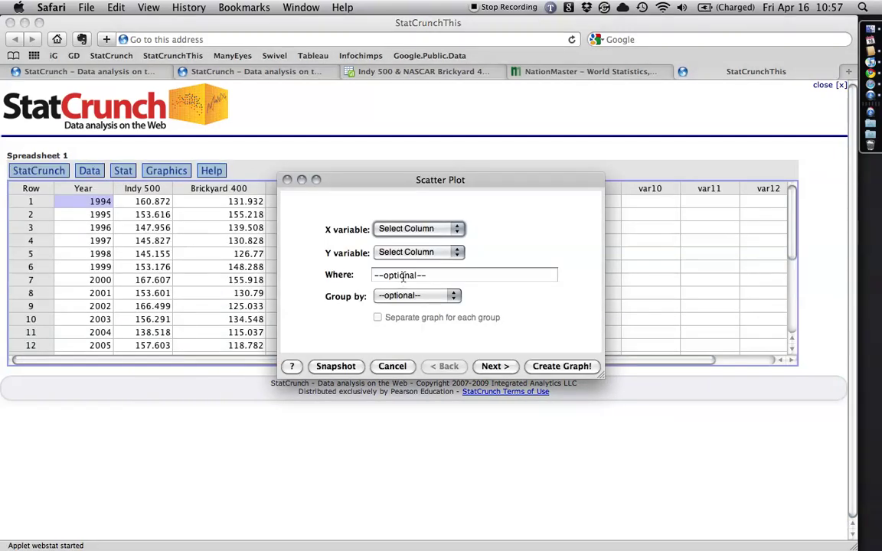
click(412, 229)
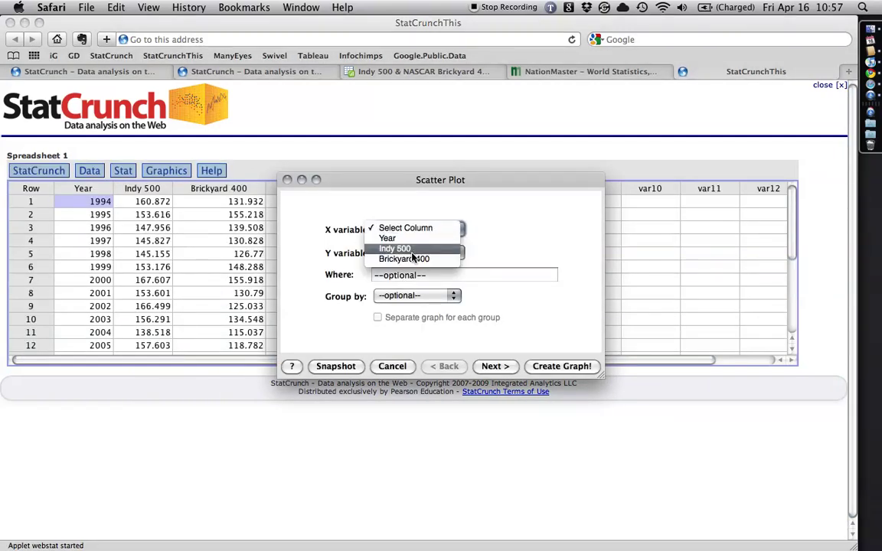
click(413, 259)
click(417, 252)
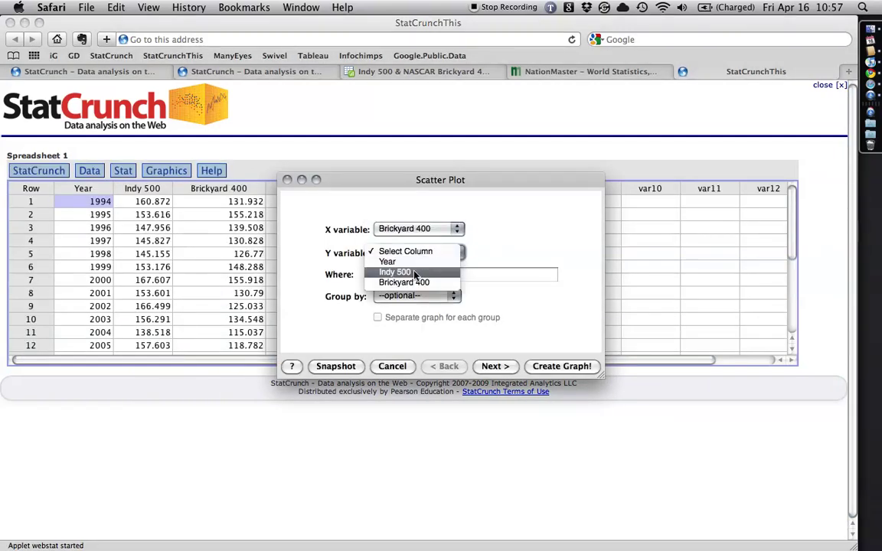
click(417, 271)
click(544, 366)
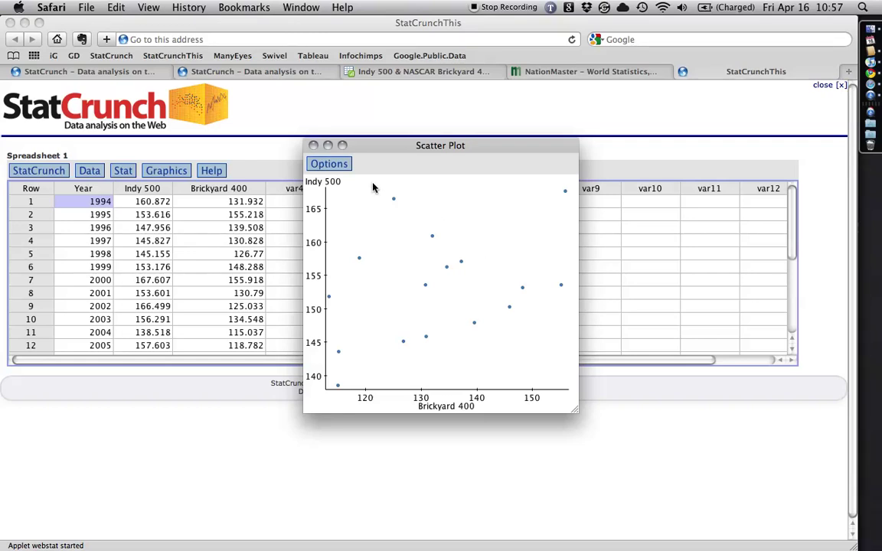
click(314, 145)
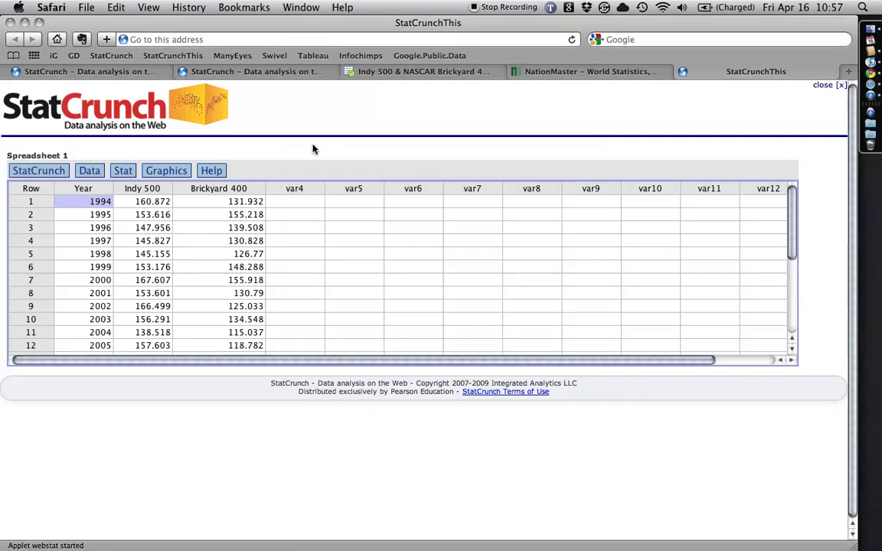
- Start saving the data set but cancel, then close the StatCrunch tab to return to NationMaster
click(88, 171)
click(111, 198)
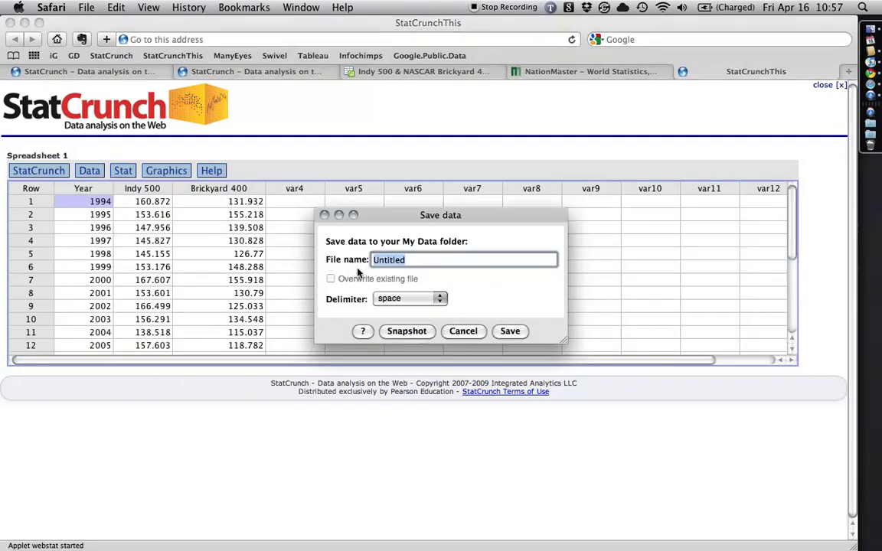
click(468, 333)
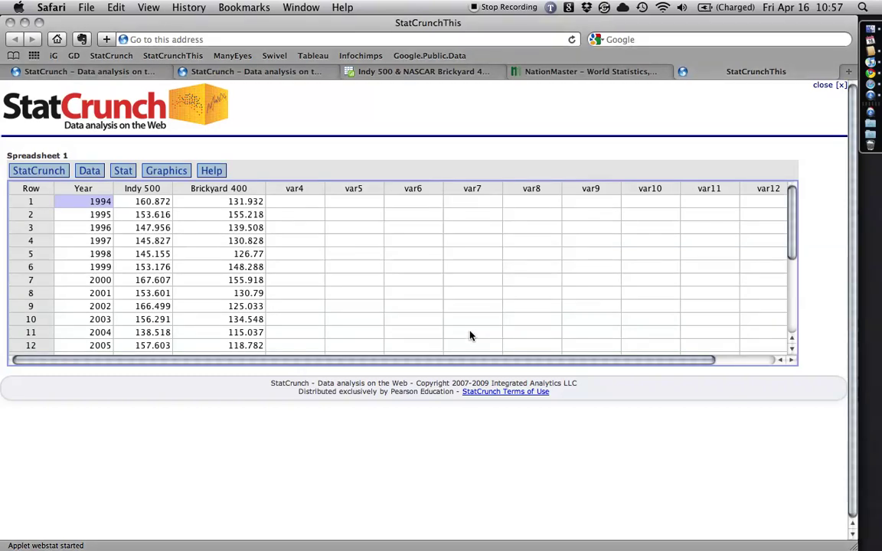
click(54, 173)
click(295, 170)
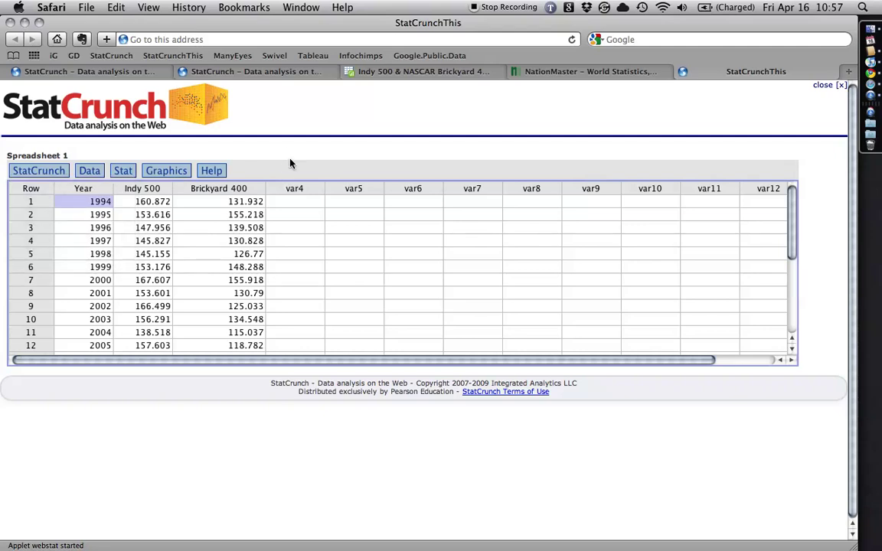
click(683, 72)
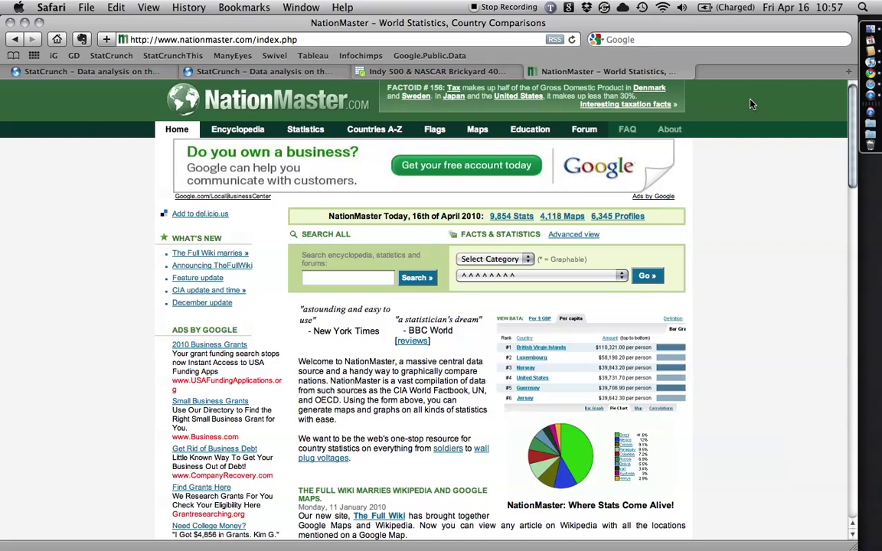
- Choose Education > 'Average years of schooling of adults' and load its by-country ranking
click(516, 260)
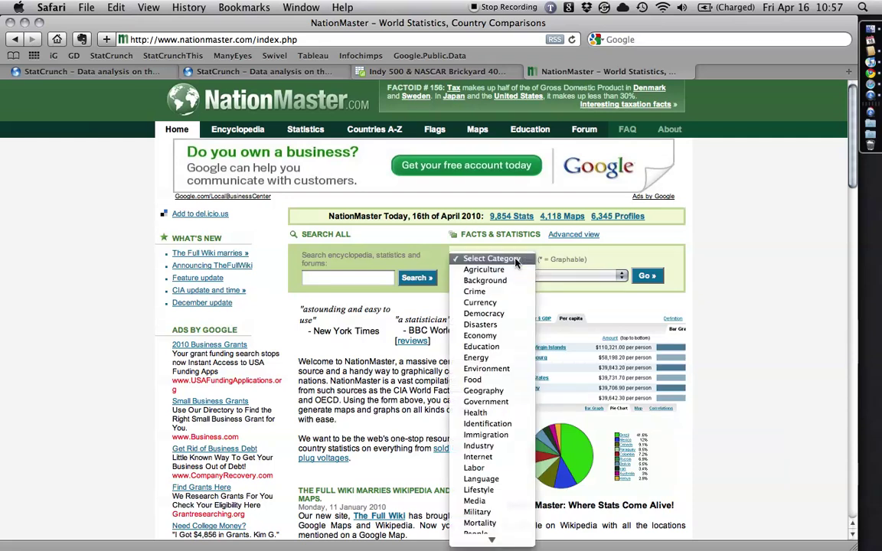
mouse_move(492, 538)
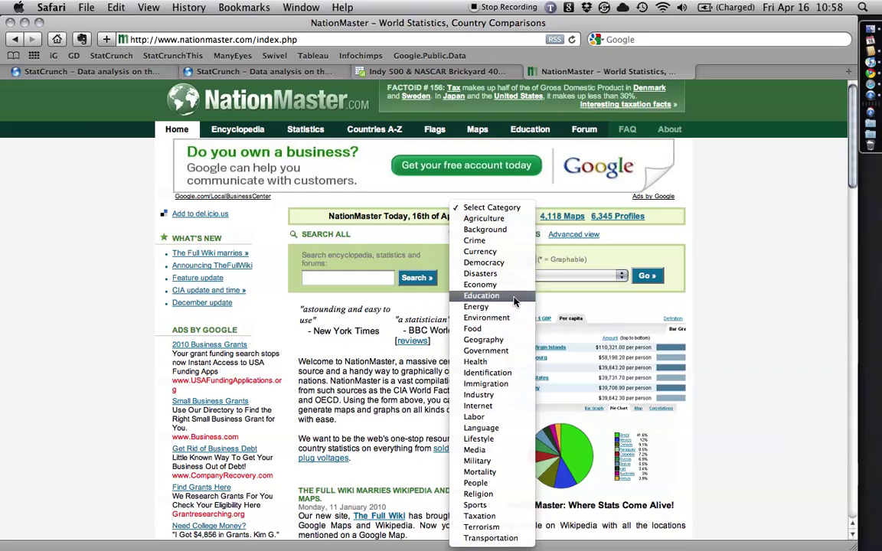
click(481, 296)
click(552, 277)
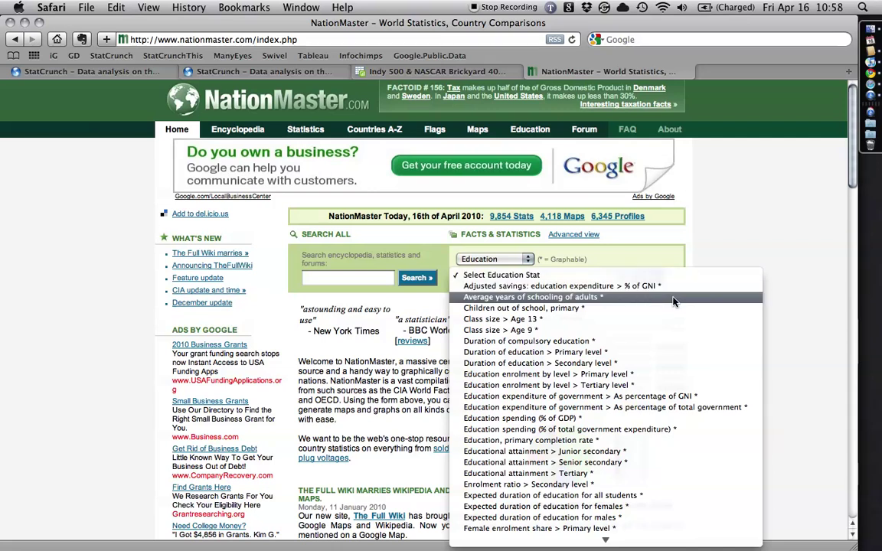
mouse_move(652, 548)
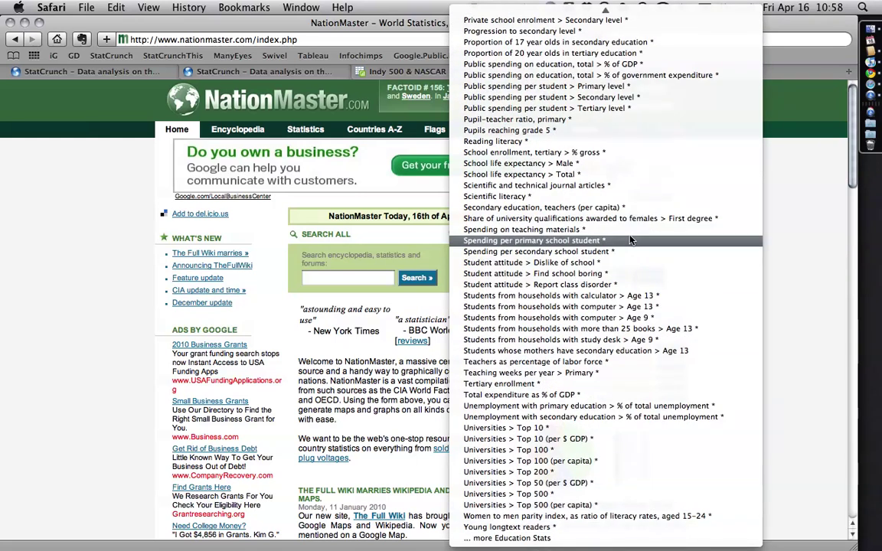
mouse_move(628, 6)
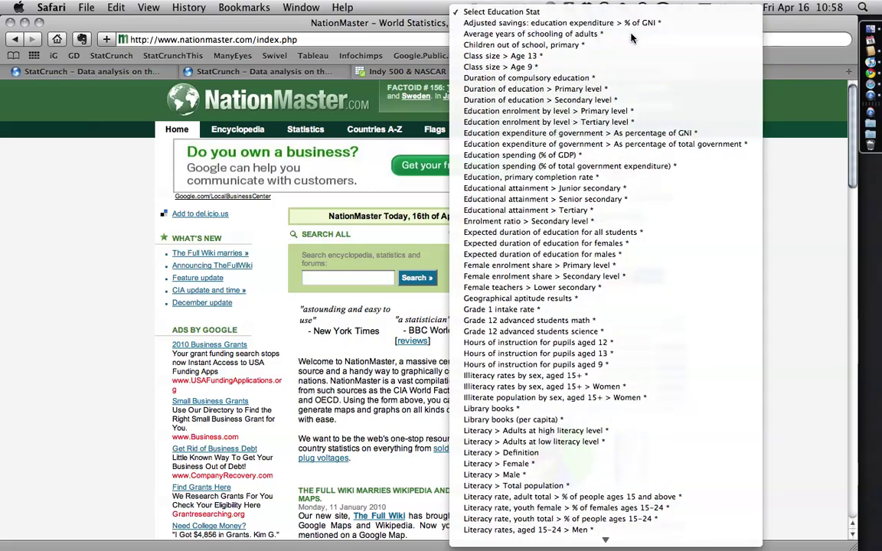
click(632, 35)
click(645, 276)
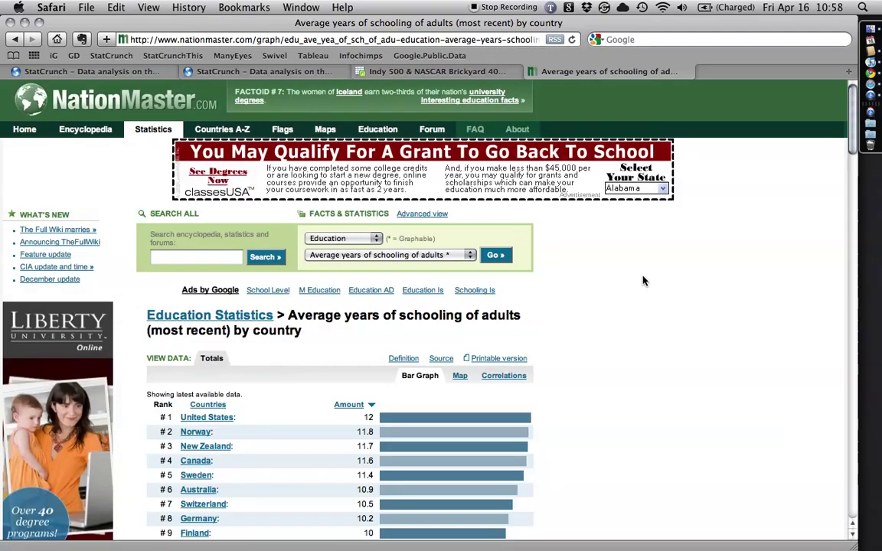
scroll(643, 281, down, 8)
scroll(643, 281, down, 2)
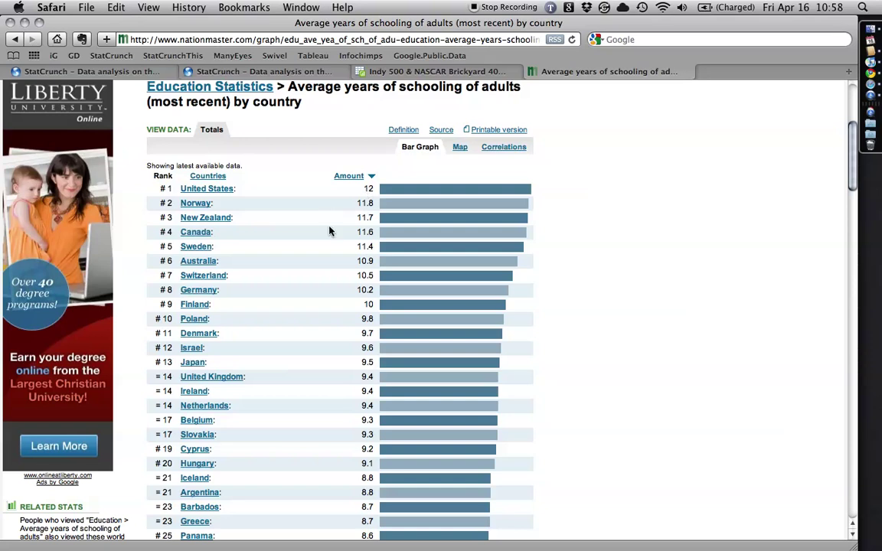
scroll(367, 237, down, 5)
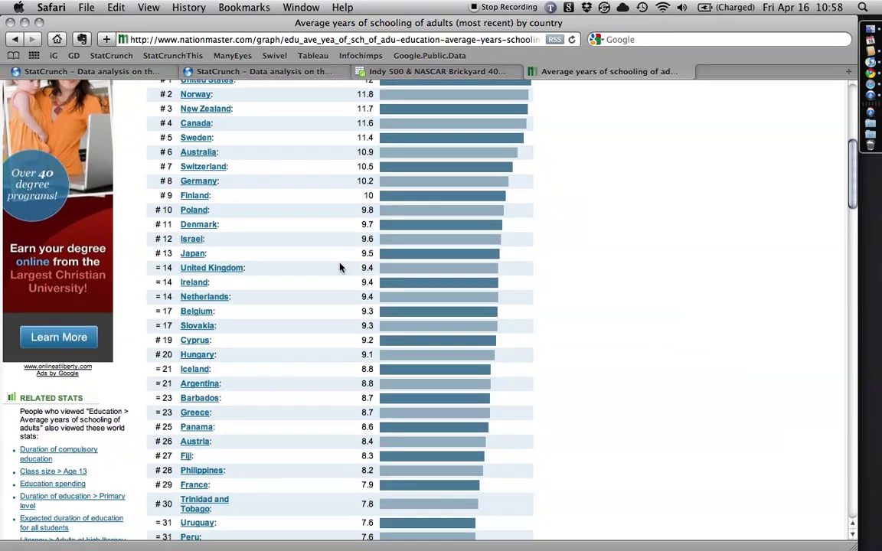
scroll(340, 267, down, 4)
scroll(340, 267, down, 12)
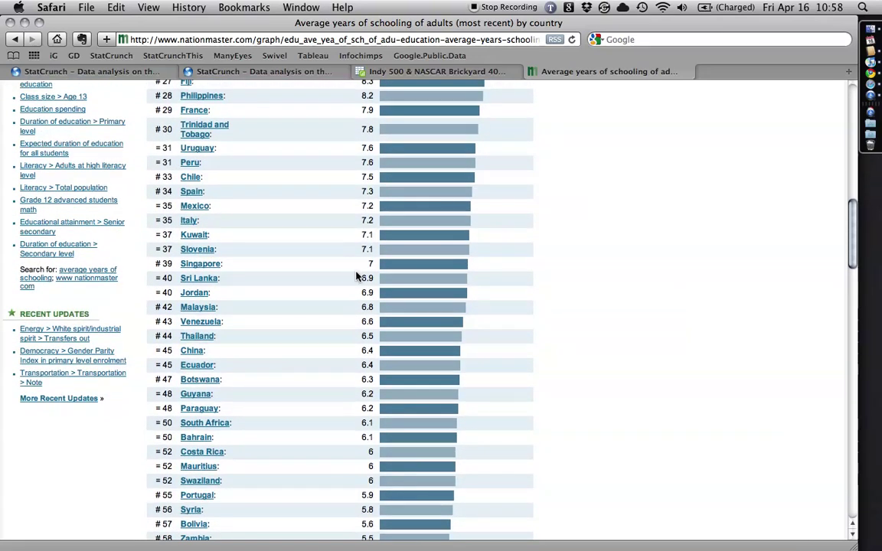
scroll(366, 279, down, 6)
scroll(369, 284, down, 20)
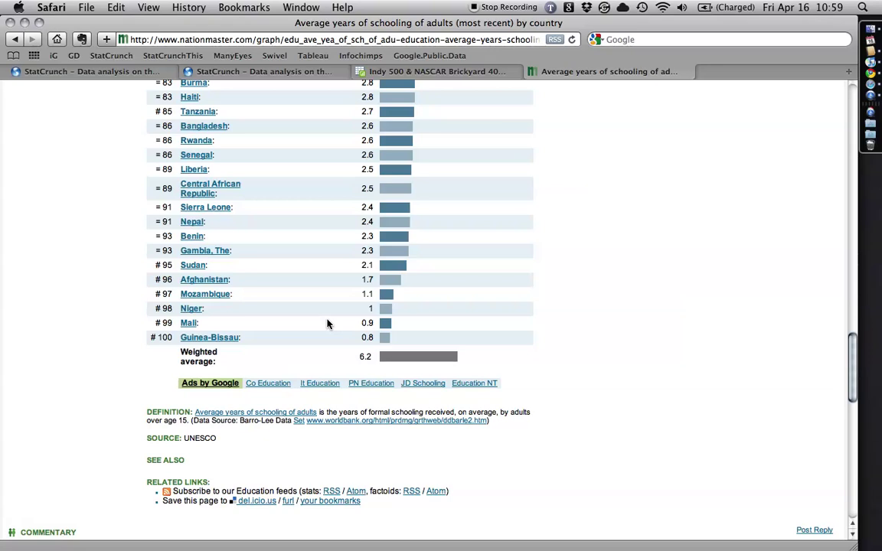
scroll(326, 324, up, 15)
scroll(327, 324, up, 5)
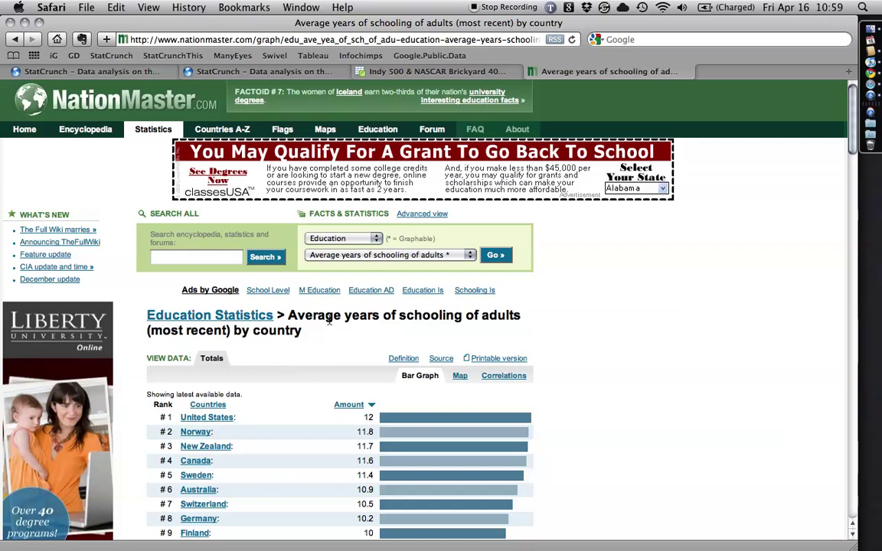
- Import the schooling ranking with StatCrunchThis and review Table 3's Rank, Countries and Amount columns
click(177, 56)
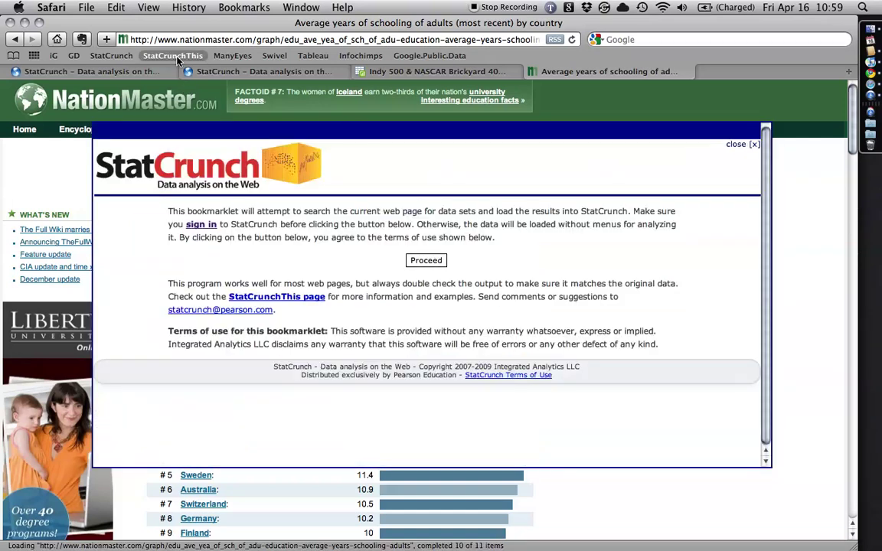
click(426, 261)
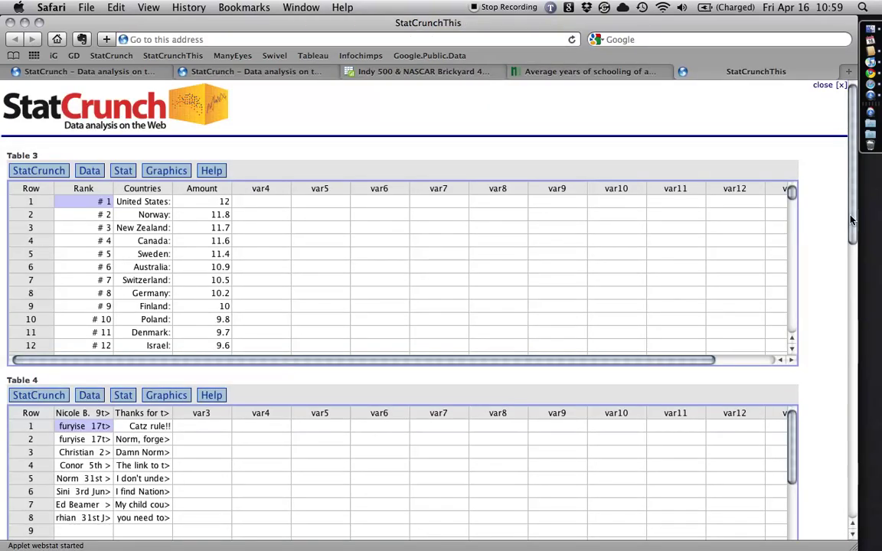
drag(853, 218, 854, 331)
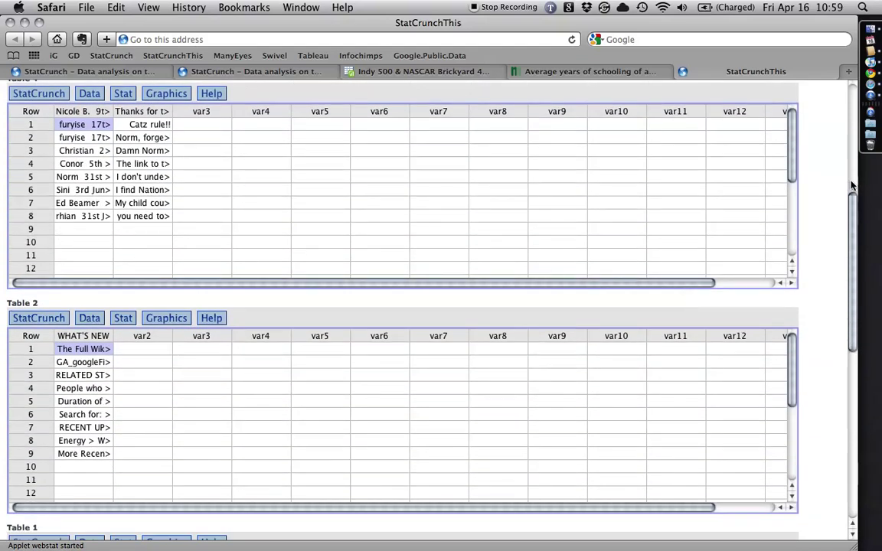
click(855, 105)
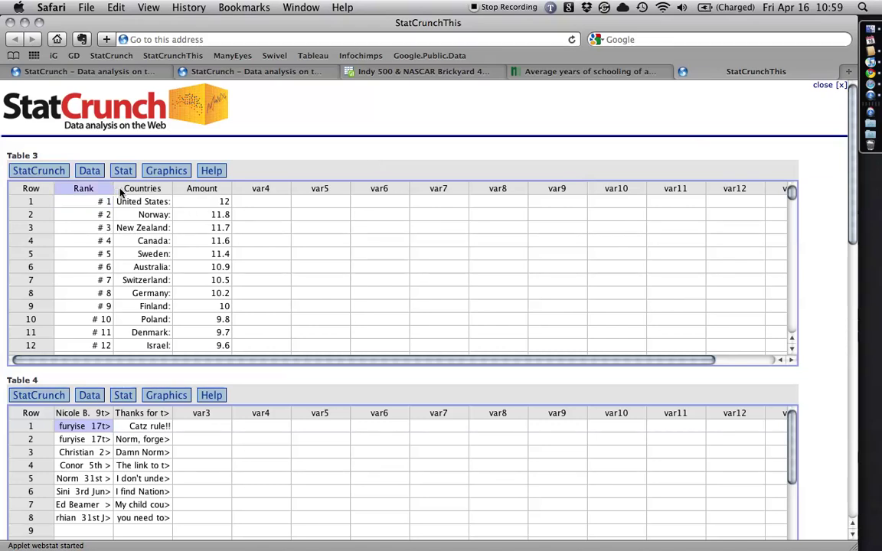
scroll(130, 245, down, 3)
scroll(143, 254, down, 20)
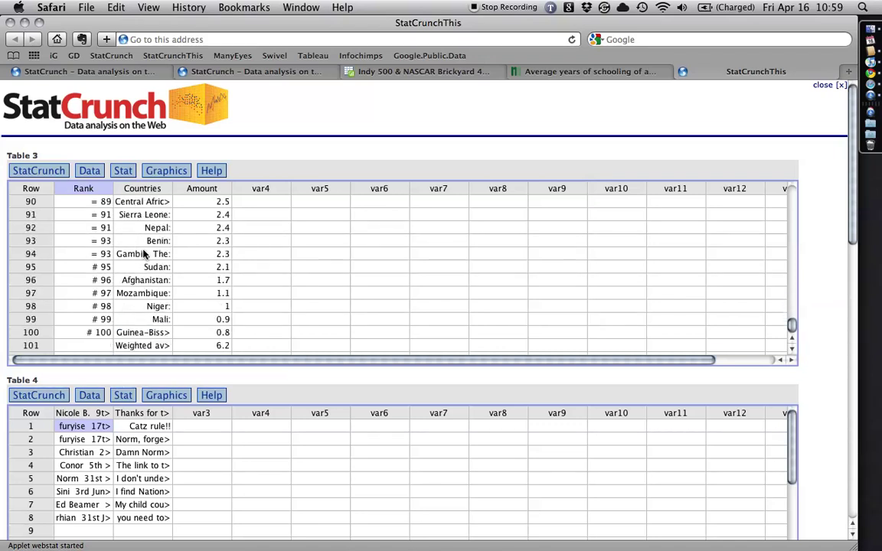
scroll(143, 254, up, 20)
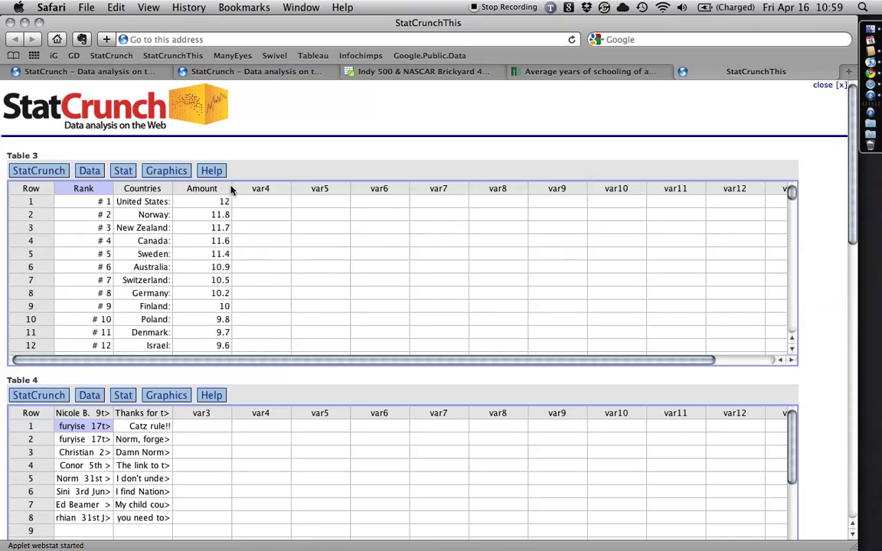
click(225, 202)
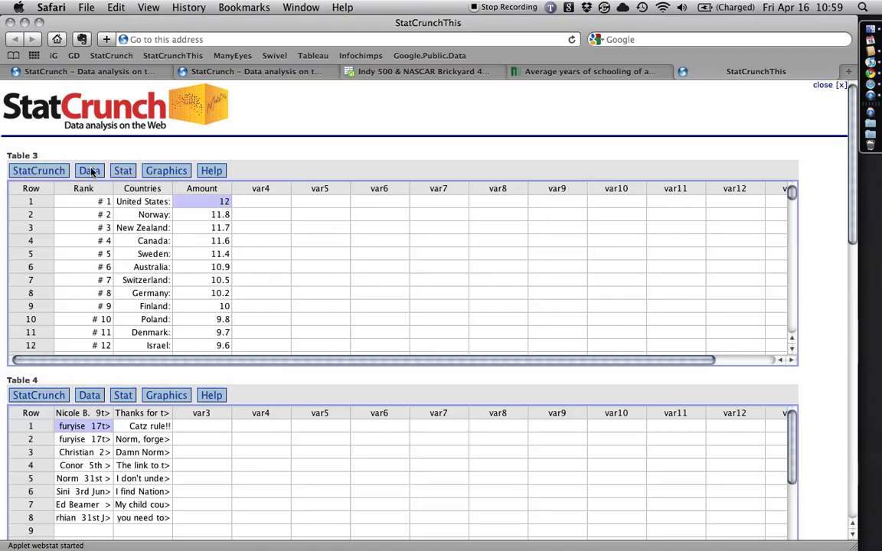
- Start saving Table 3 to My Data, then cancel
click(91, 171)
click(96, 197)
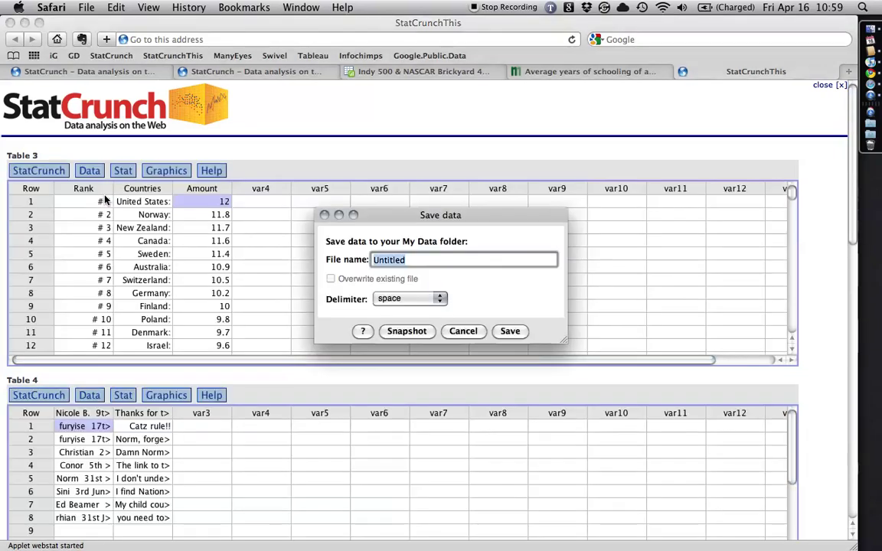
click(463, 334)
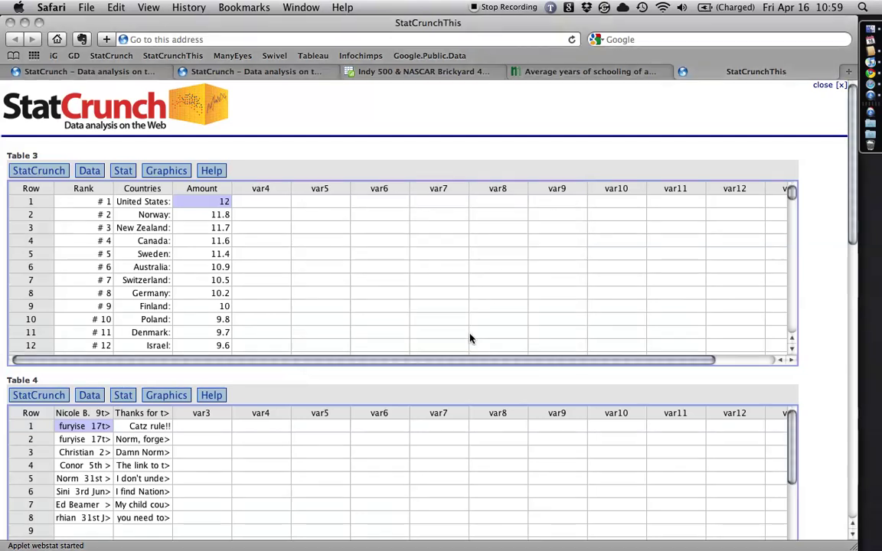